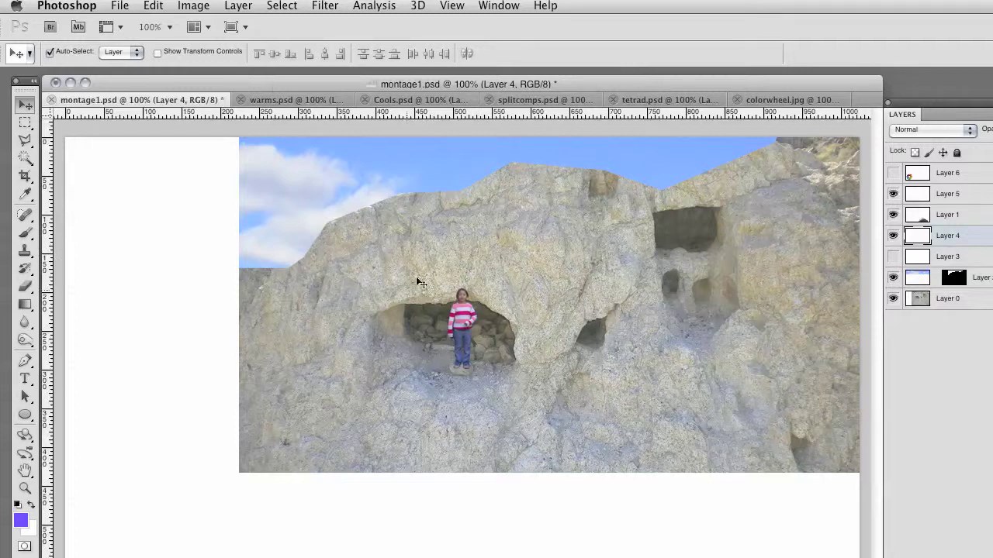
# Copy the whole colour wheel from colorwheel.jpg into montage1.psd as a new layer
pyautogui.click(772, 99)
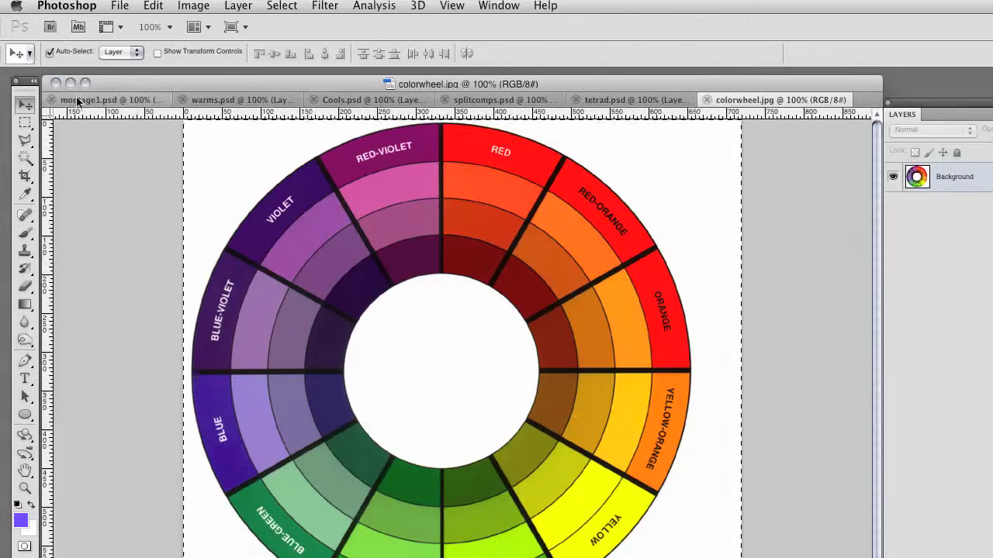
pyautogui.click(115, 101)
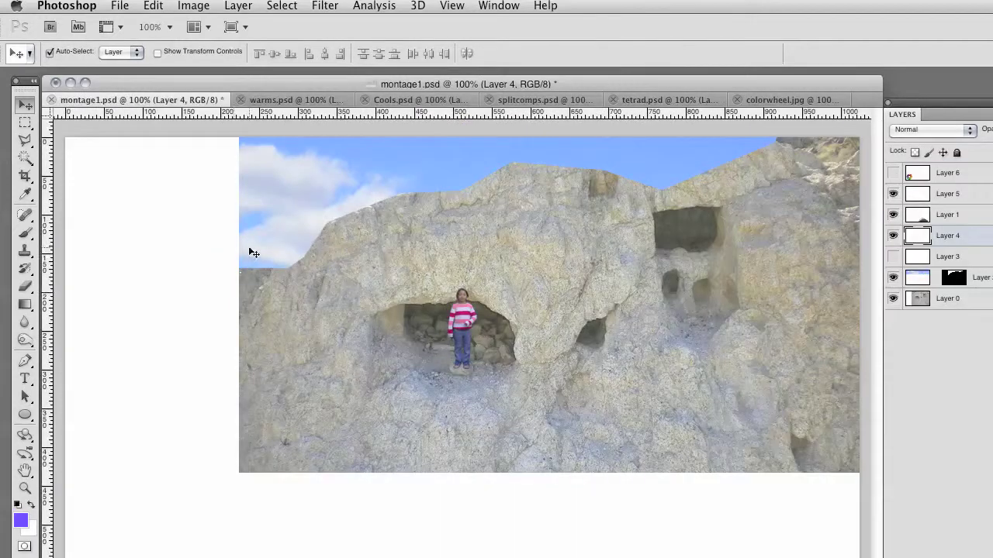
pyautogui.moveTo(253, 253); pyautogui.dragTo(504, 379)
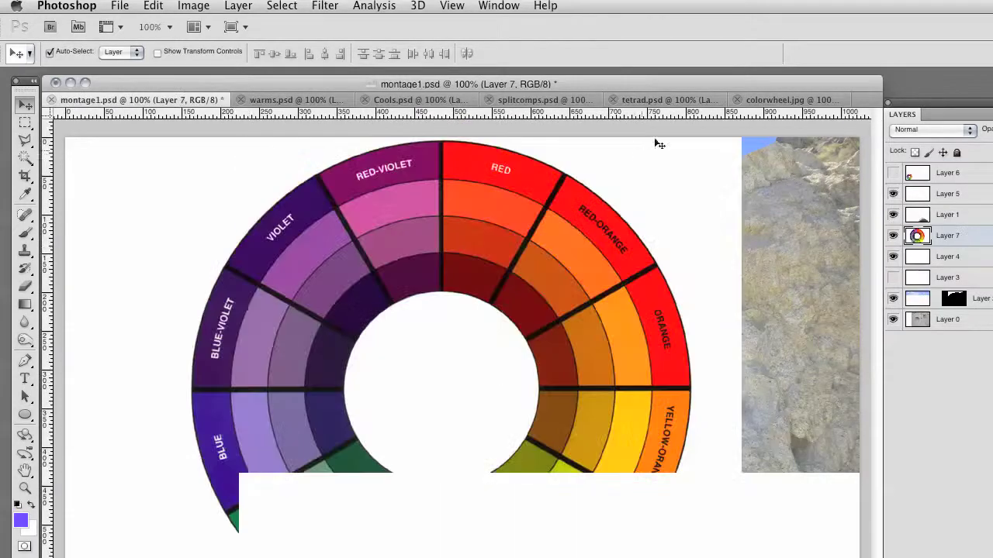
# Scale the colour wheel layer proportionally to about 36% and place it over the lower-left corner of the cliff photo
pyautogui.hotkey('ctrl', 't')
pyautogui.moveTo(741, 139); pyautogui.dragTo(435, 417)
pyautogui.moveTo(338, 443); pyautogui.dragTo(233, 284)
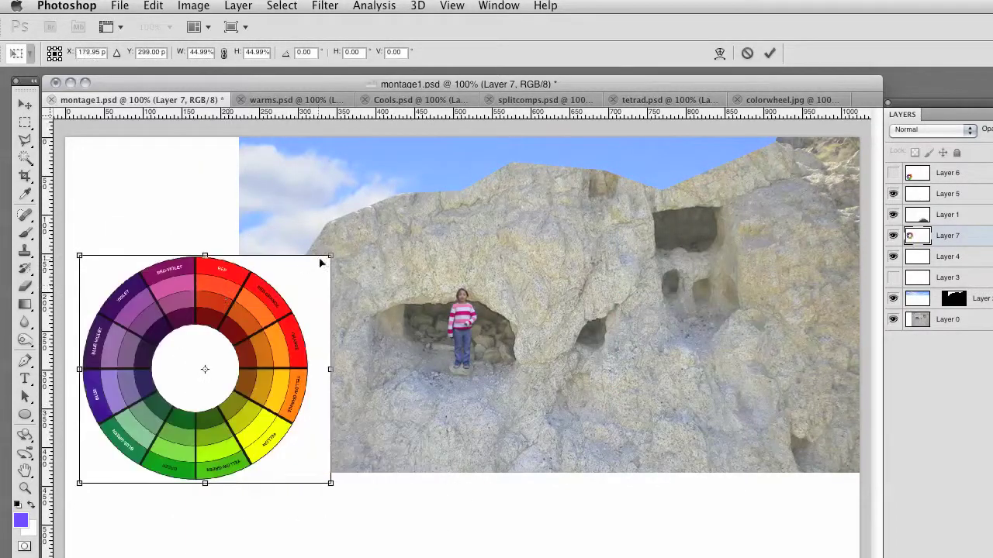
pyautogui.moveTo(319, 269); pyautogui.dragTo(271, 312)
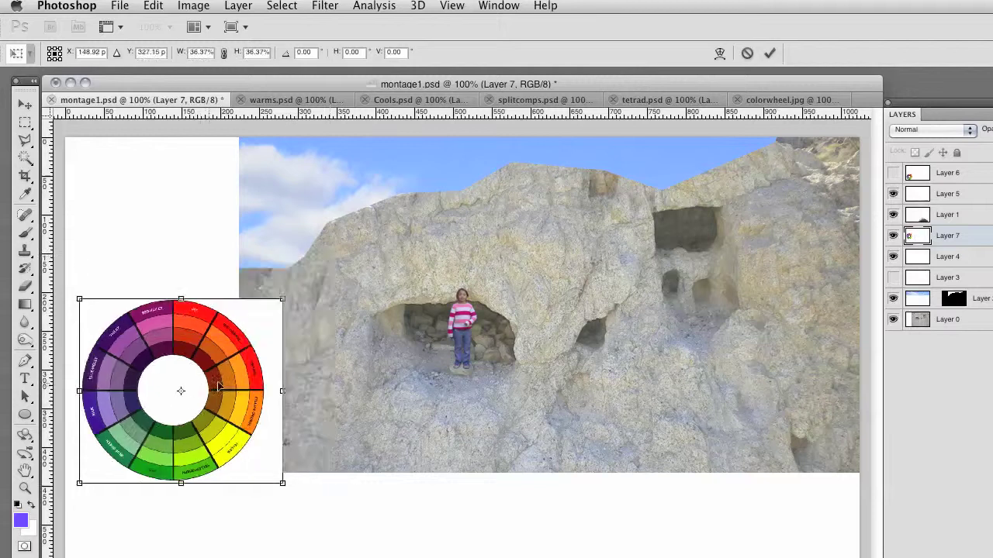
pyautogui.moveTo(219, 387); pyautogui.dragTo(206, 462)
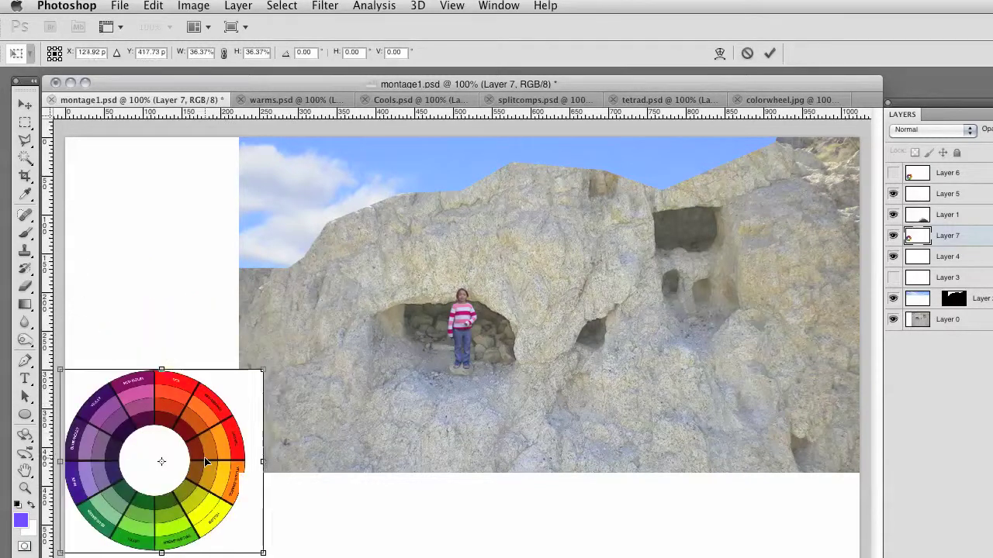
pyautogui.press('Return')
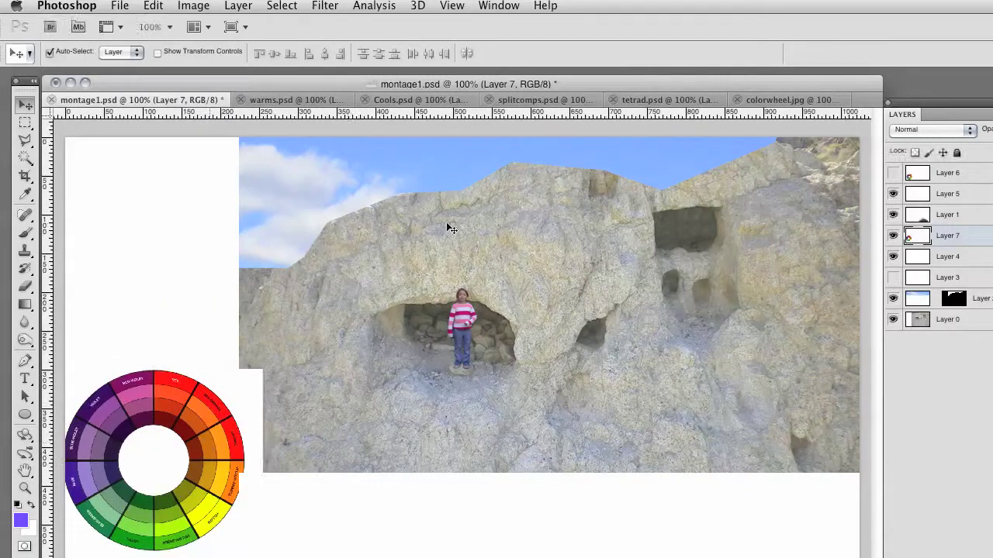
# Duplicate the montage1.psd image with all its layers under the name warms
pyautogui.click(448, 225)
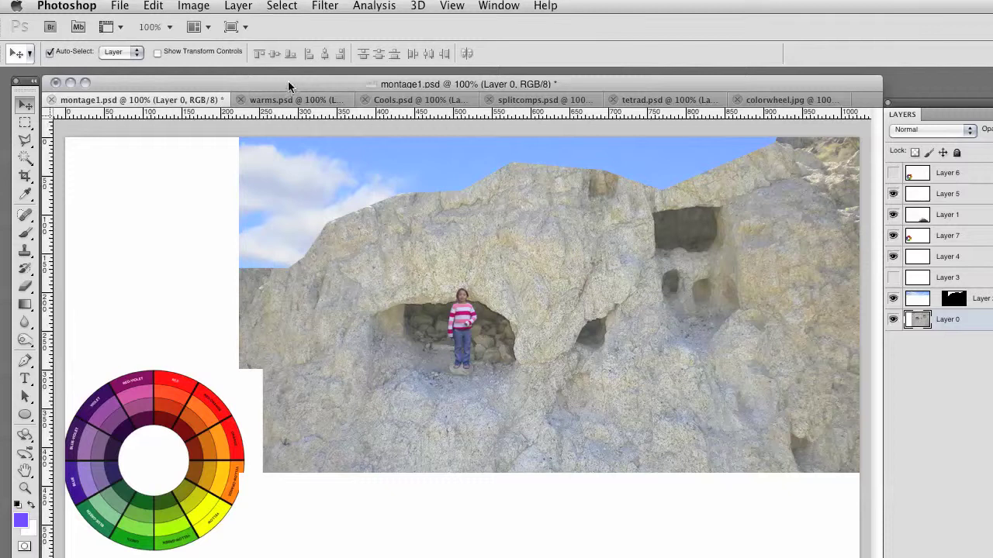
pyautogui.click(187, 7)
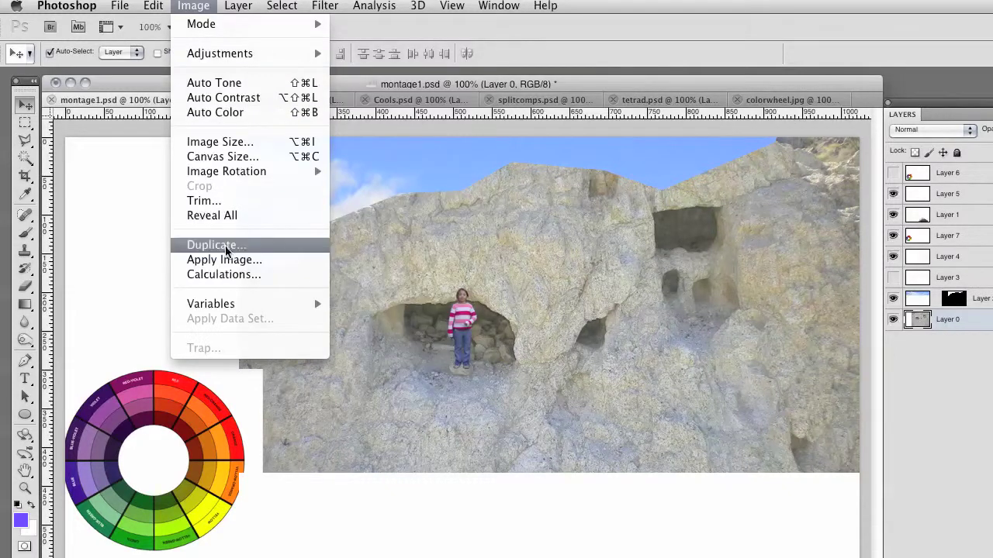
pyautogui.click(226, 247)
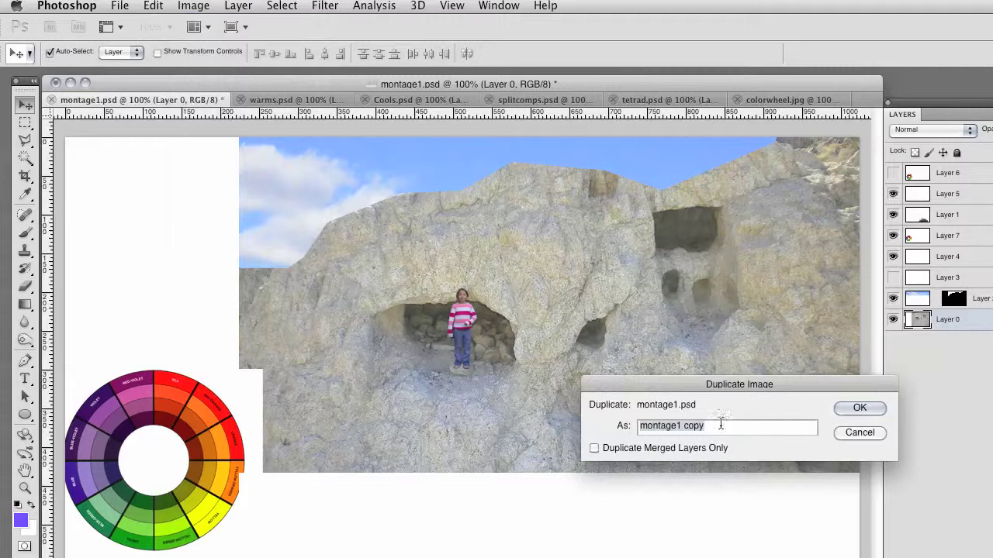
pyautogui.write('warms')
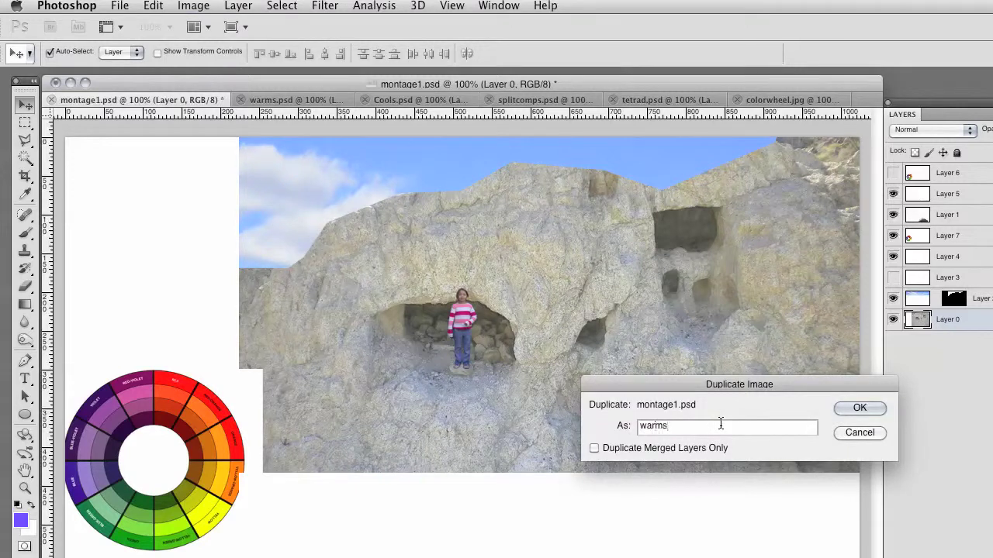
pyautogui.press('Return')
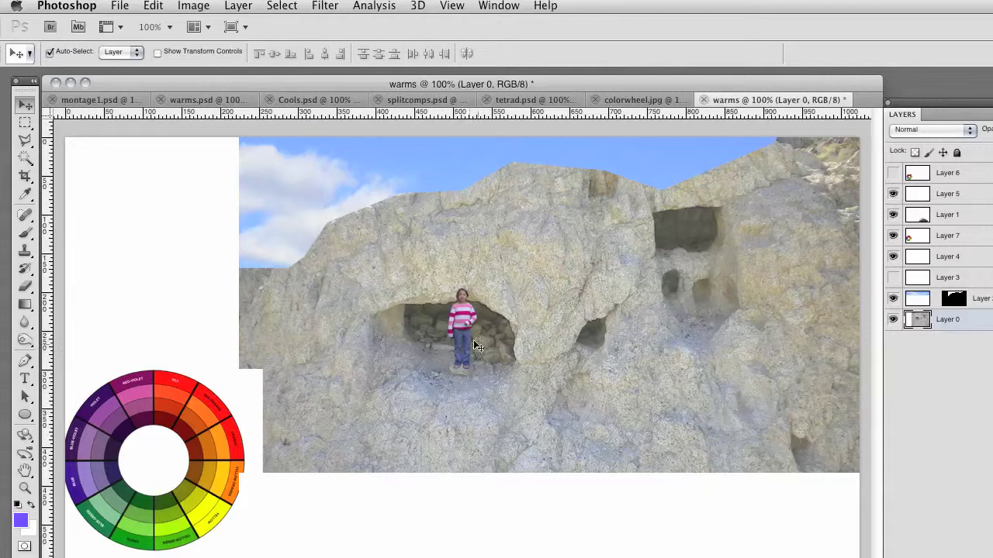
# Colorize the girl's layer with Hue/Saturation, using hue 58 and saturation 17 for a muted yellow-green tint
pyautogui.click(462, 316)
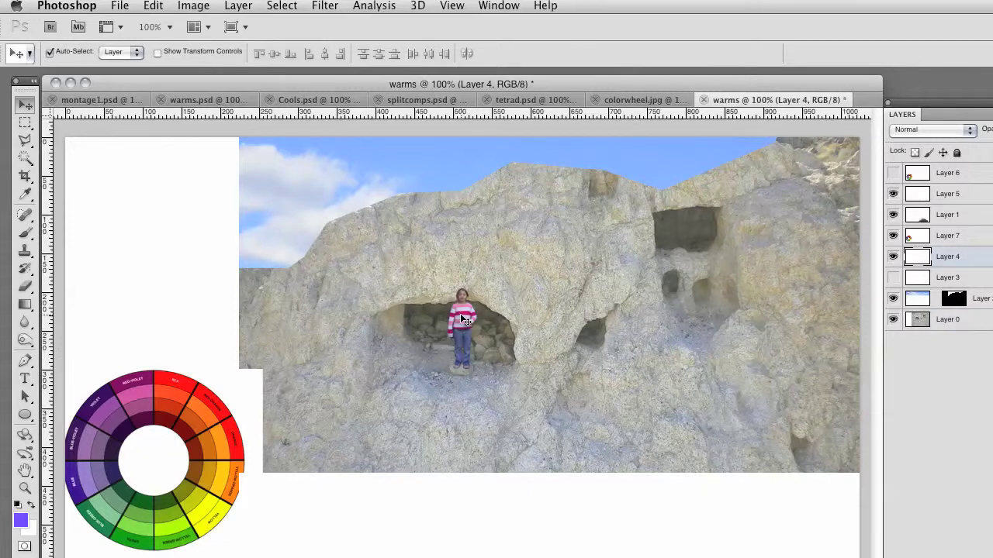
pyautogui.press('super+u')
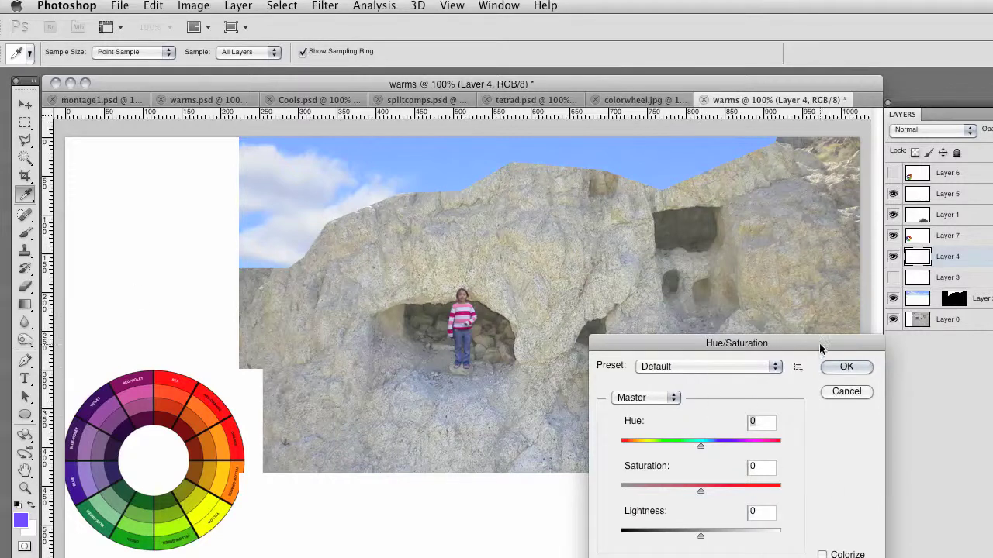
pyautogui.moveTo(823, 346); pyautogui.dragTo(826, 266)
pyautogui.click(827, 475)
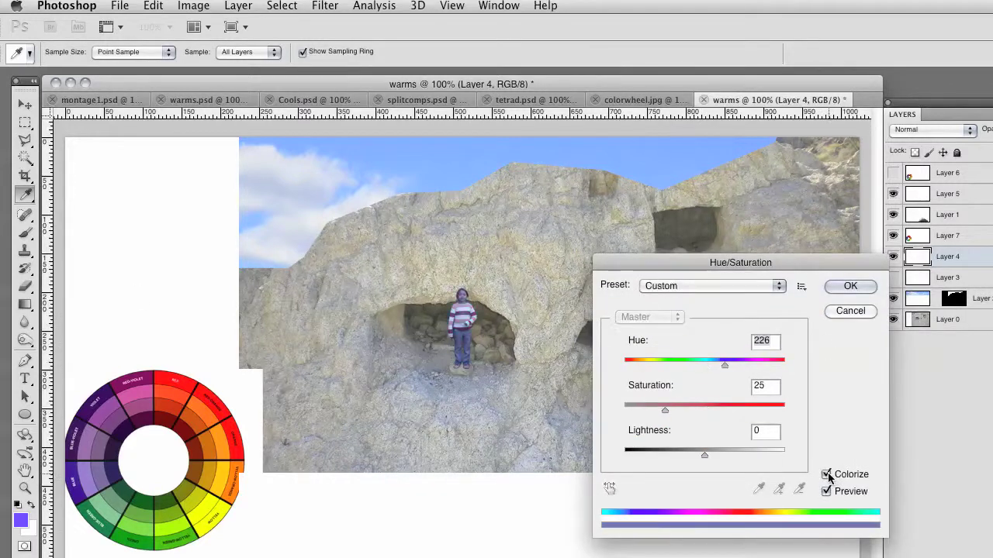
pyautogui.moveTo(726, 370); pyautogui.dragTo(696, 367)
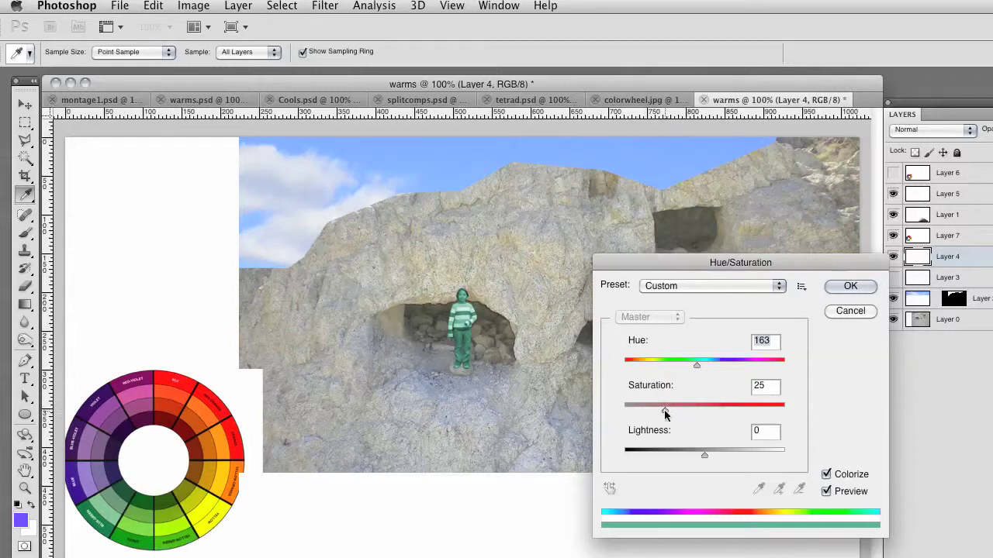
pyautogui.moveTo(665, 411); pyautogui.dragTo(792, 404)
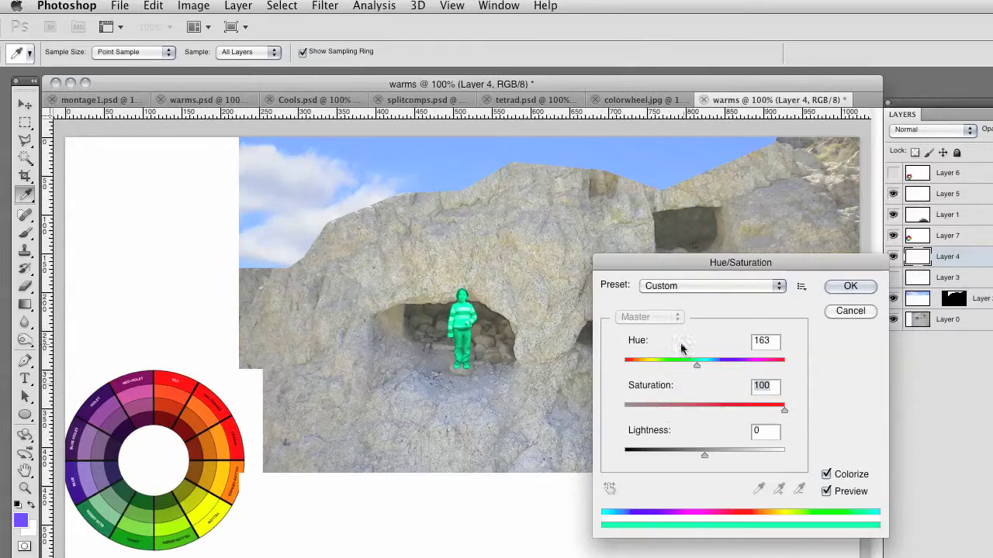
pyautogui.moveTo(696, 366); pyautogui.dragTo(641, 365)
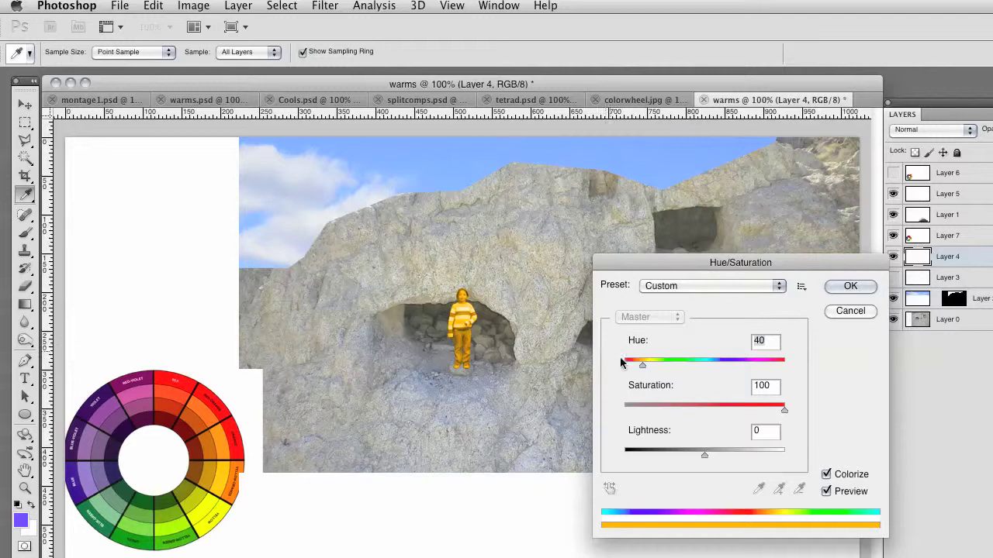
pyautogui.moveTo(642, 363); pyautogui.dragTo(649, 363)
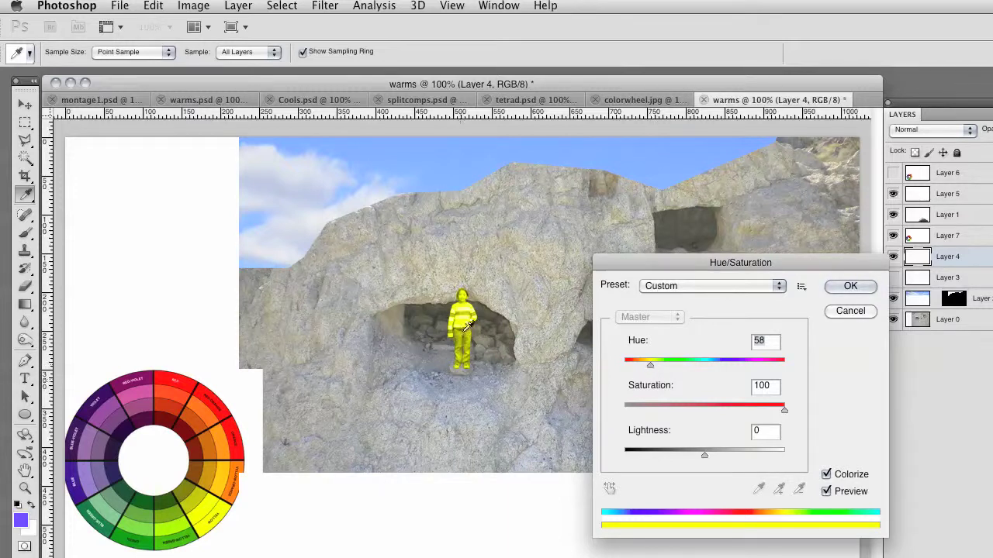
pyautogui.moveTo(783, 415); pyautogui.dragTo(652, 415)
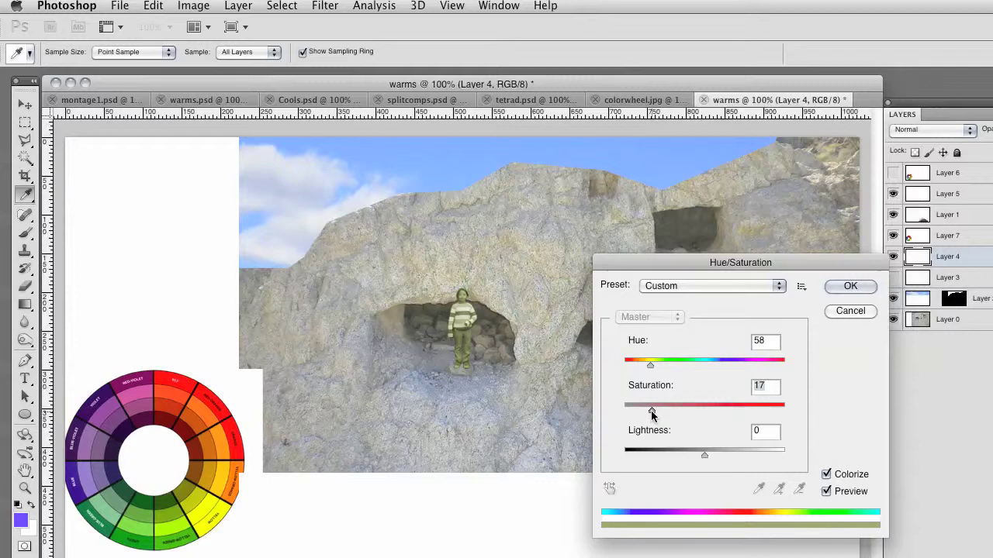
pyautogui.click(851, 284)
# Colorize the rock cliff layer with Hue/Saturation, using a magenta hue of about 300 and saturation 25
pyautogui.click(605, 303)
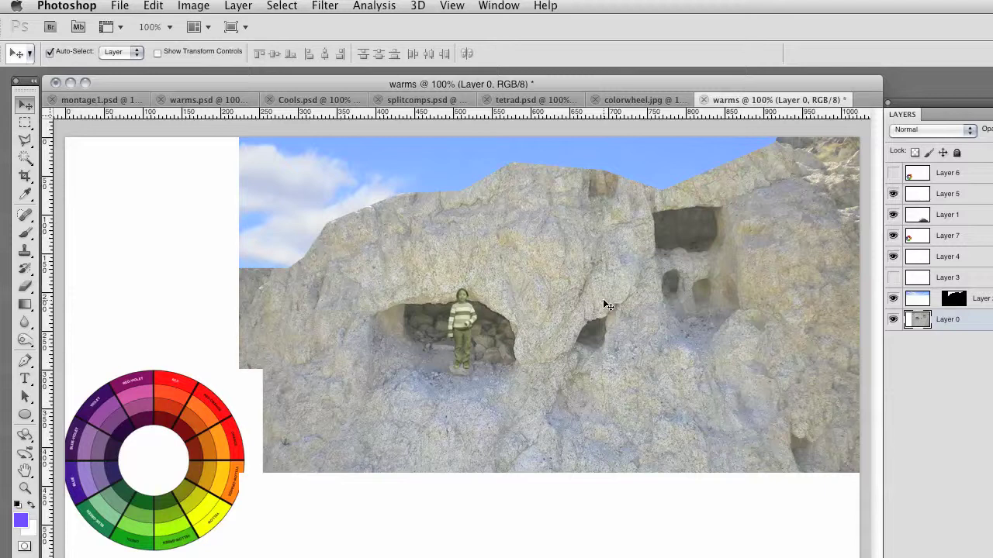
pyautogui.press('super+u')
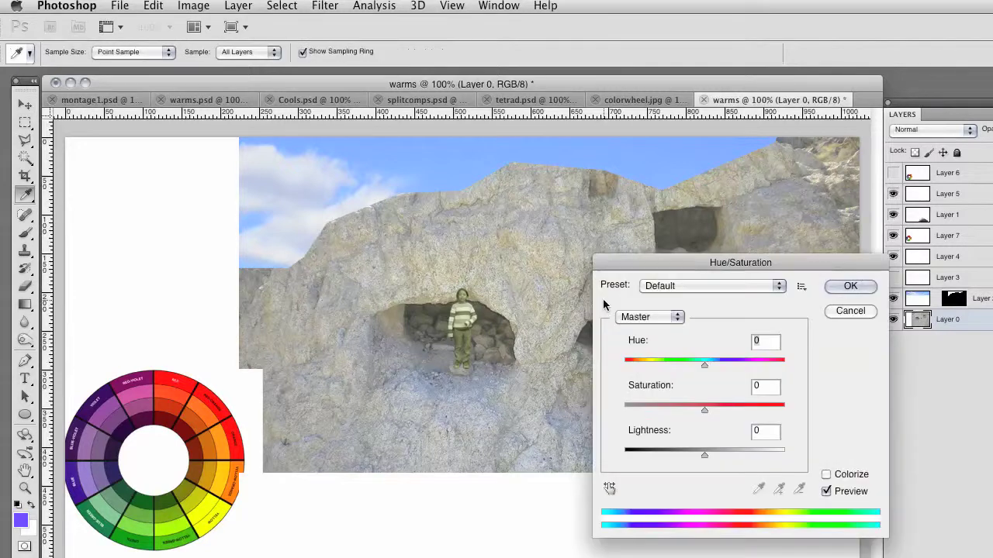
pyautogui.moveTo(636, 265); pyautogui.dragTo(615, 256)
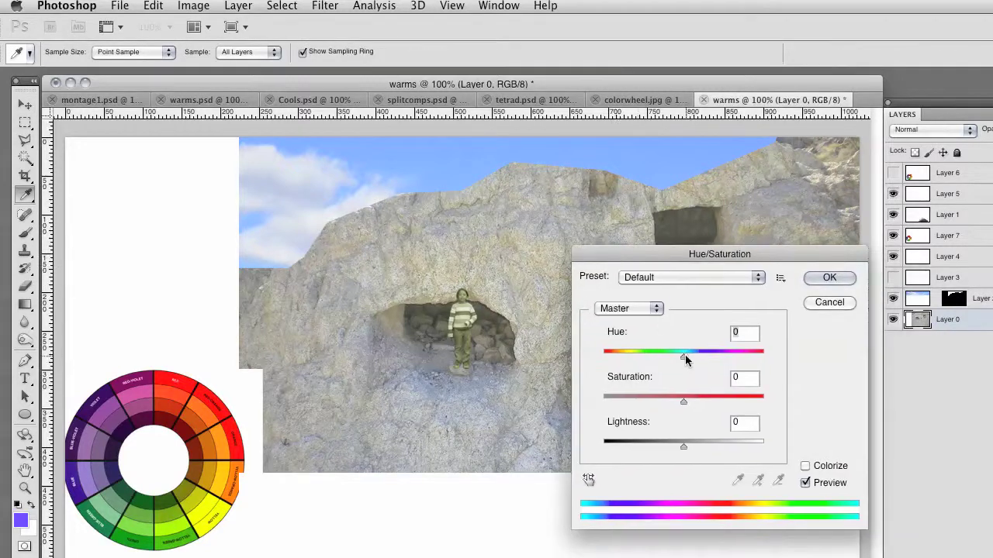
pyautogui.click(805, 465)
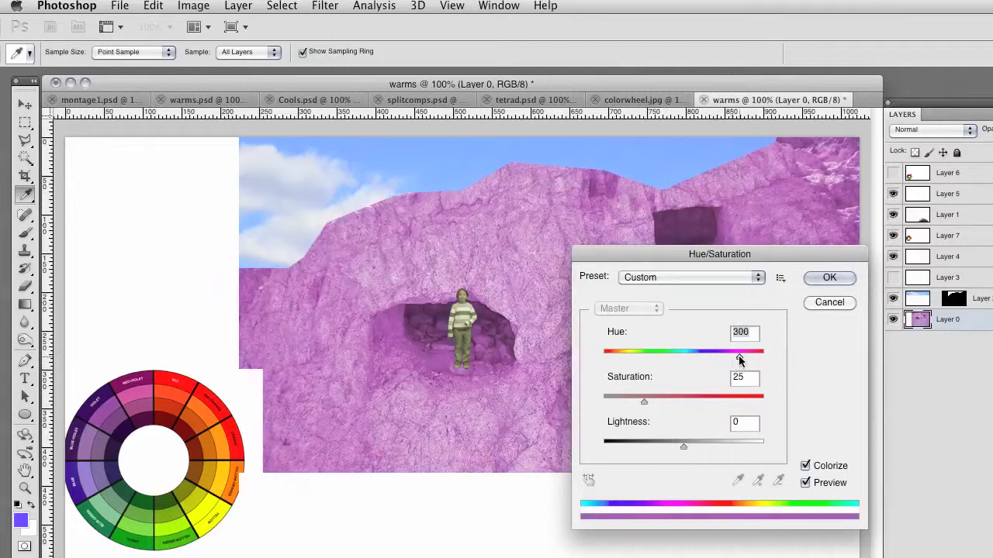
pyautogui.click(830, 277)
# Raise the rock cliff layer's saturation by 9 with a second Hue/Saturation adjustment
pyautogui.press('super+u')
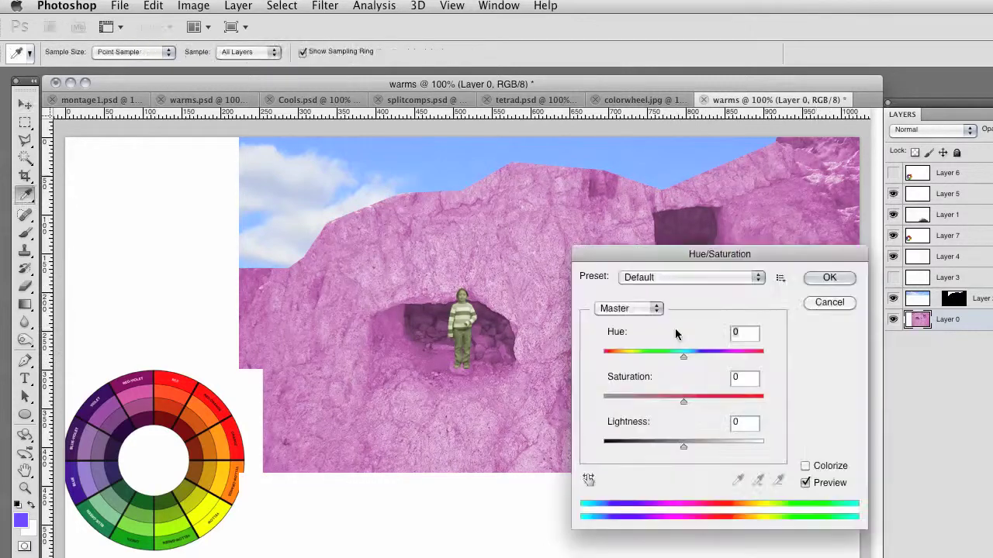
pyautogui.moveTo(686, 403); pyautogui.dragTo(661, 399)
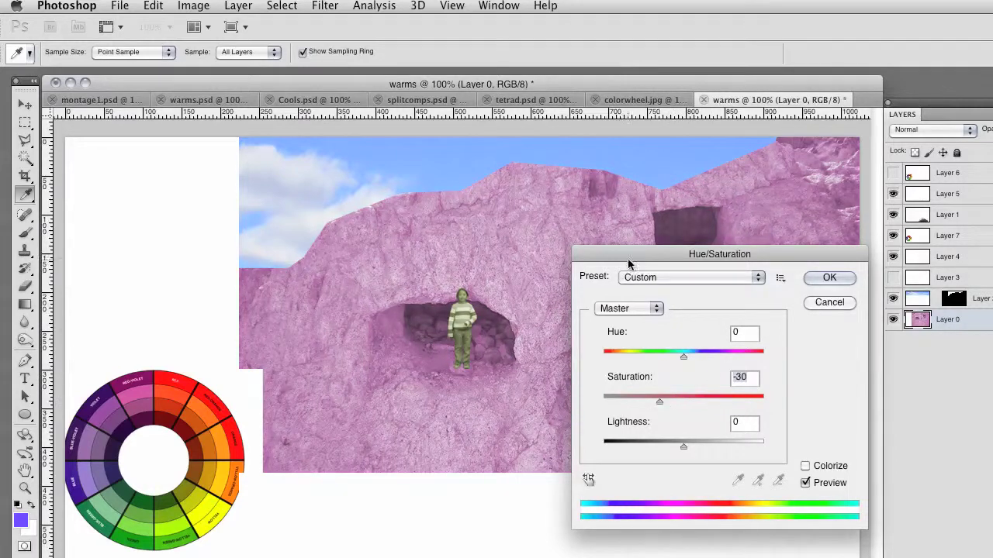
pyautogui.moveTo(633, 260); pyautogui.dragTo(676, 285)
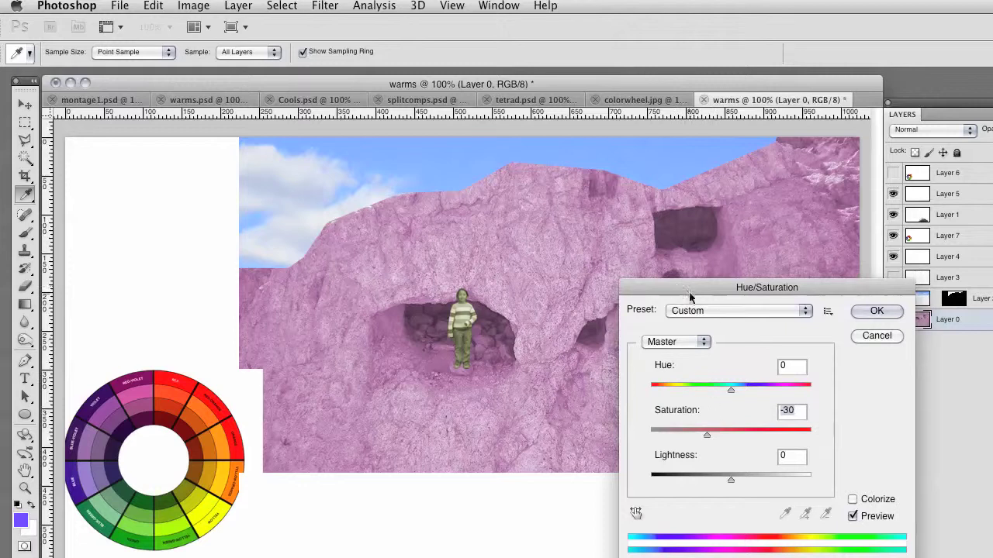
pyautogui.moveTo(707, 436); pyautogui.dragTo(864, 424)
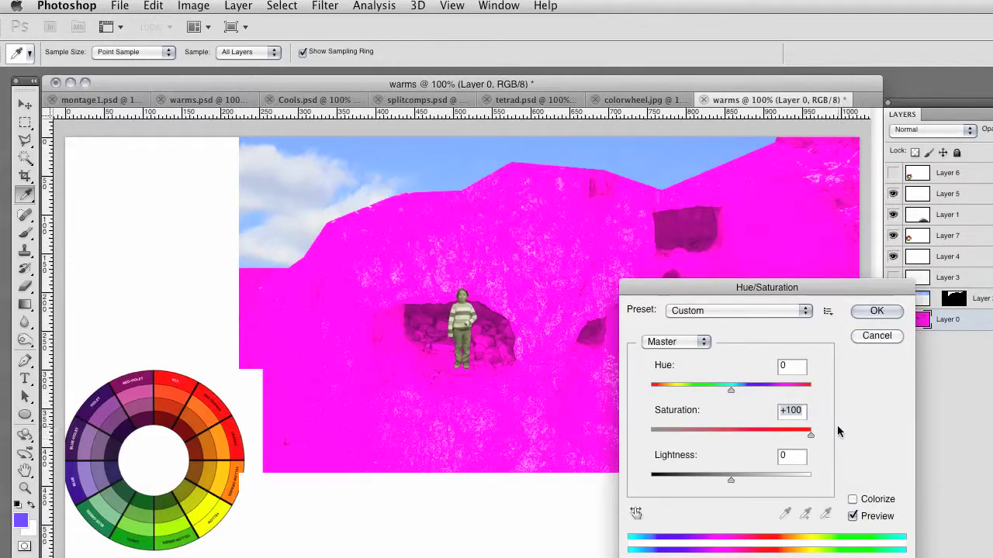
pyautogui.moveTo(811, 439); pyautogui.dragTo(738, 433)
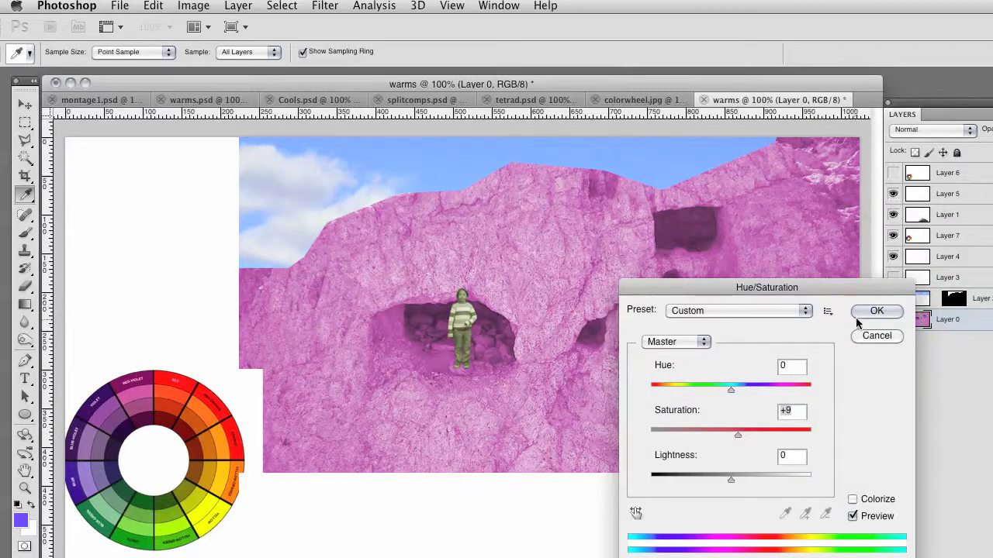
pyautogui.click(860, 315)
# Colorize the sky layer orange with Hue/Saturation, using hue 33 and saturation 100
pyautogui.press('v')
pyautogui.click(313, 190)
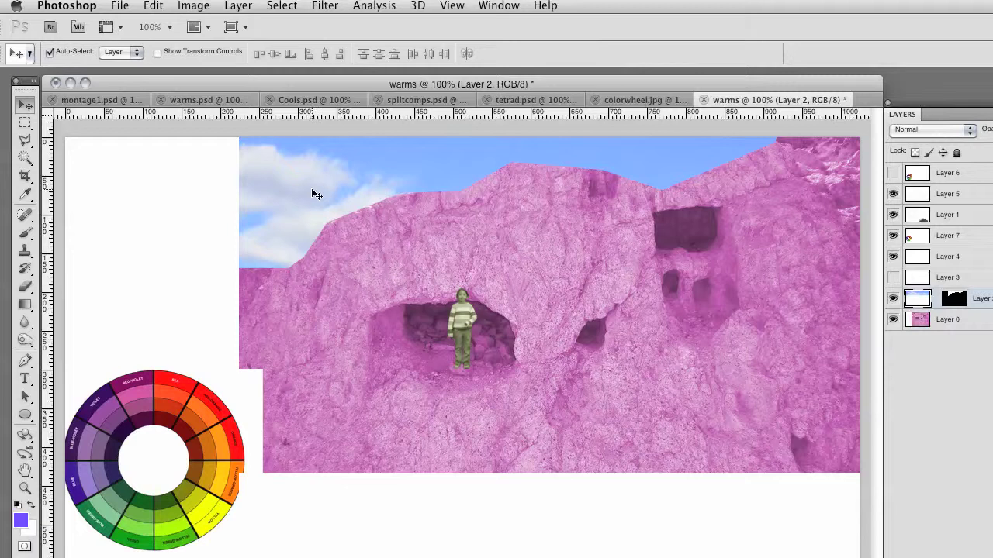
pyautogui.hotkey('ctrl', 'u')
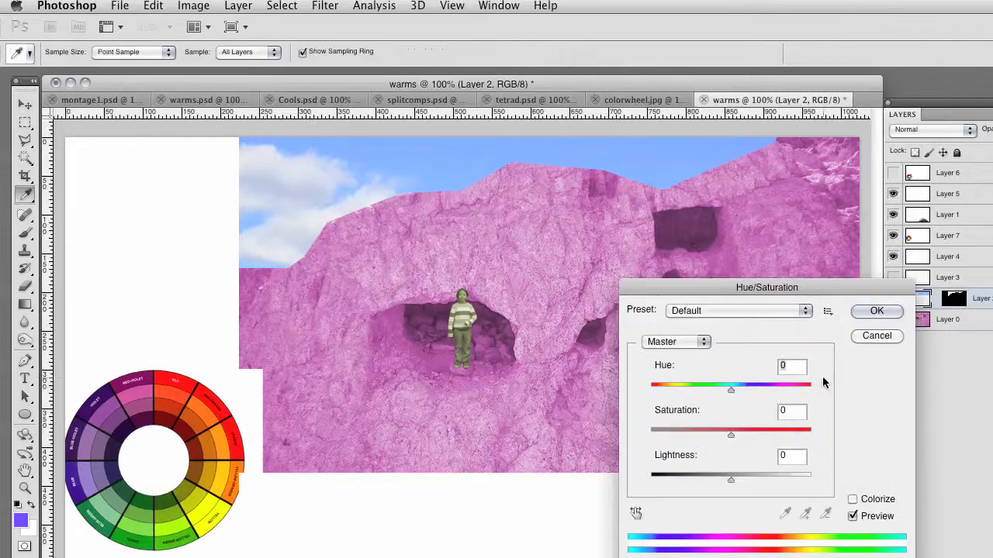
pyautogui.click(853, 499)
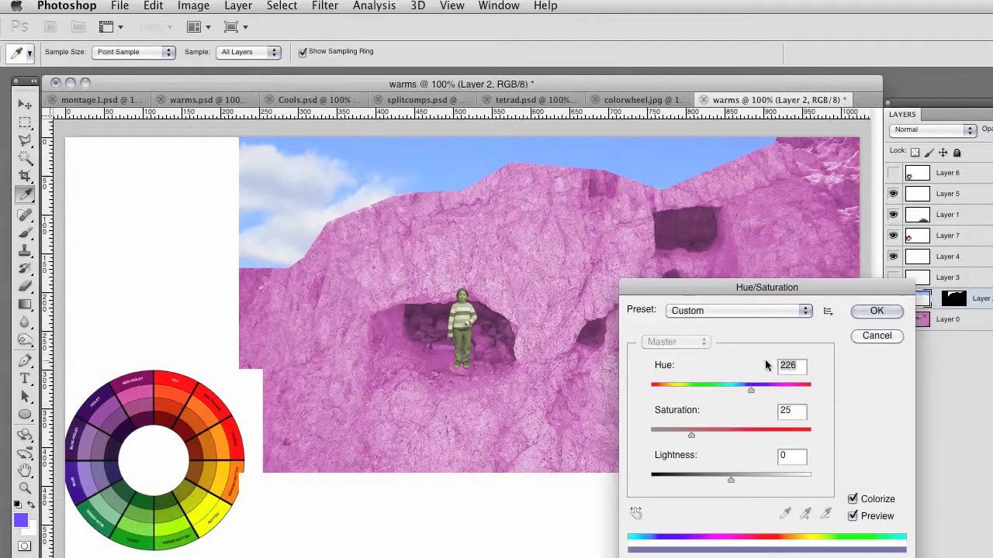
pyautogui.moveTo(750, 391); pyautogui.dragTo(665, 396)
pyautogui.moveTo(691, 434); pyautogui.dragTo(832, 399)
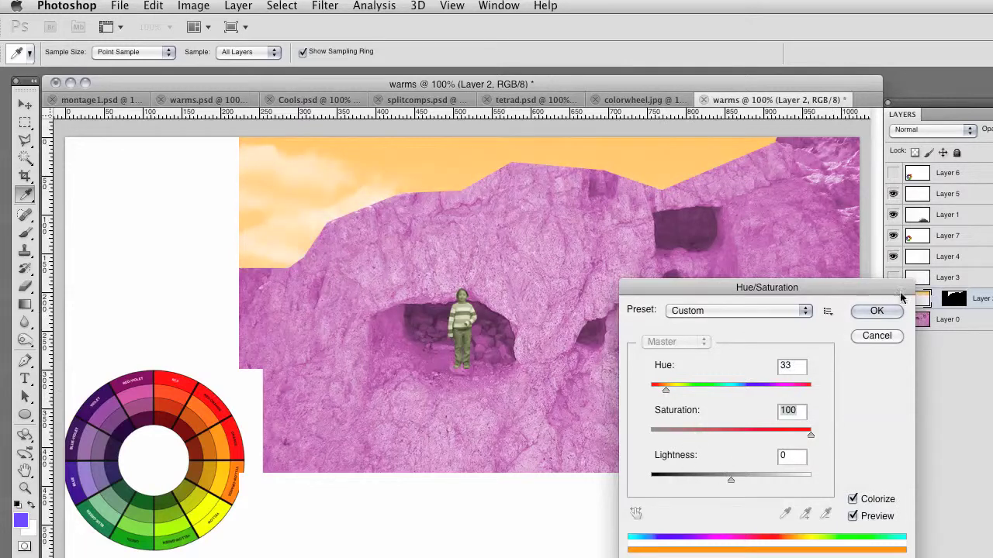
pyautogui.click(880, 312)
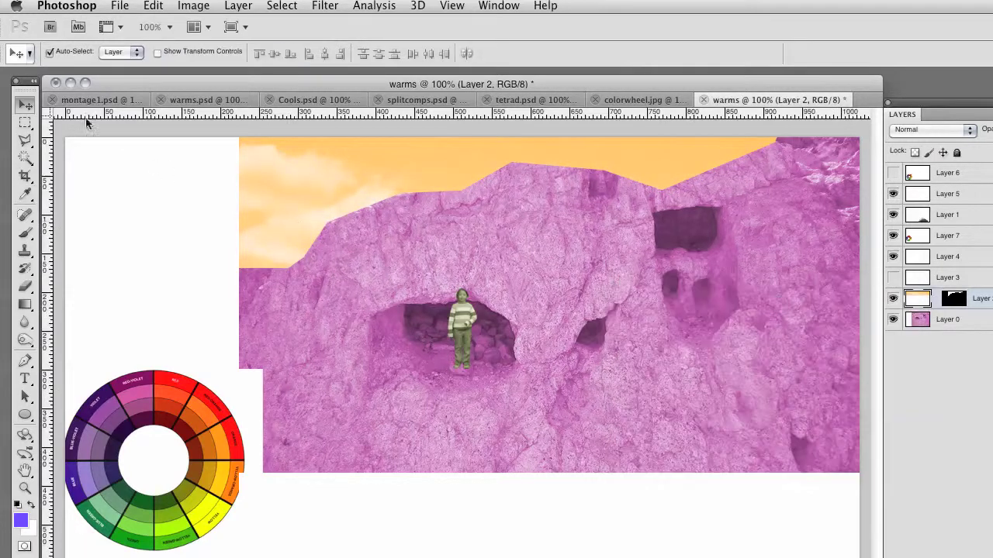
# Select the cloud area of the sky with the Polygonal Lasso and raise its lightness to +47 with Hue/Saturation
pyautogui.click(24, 139)
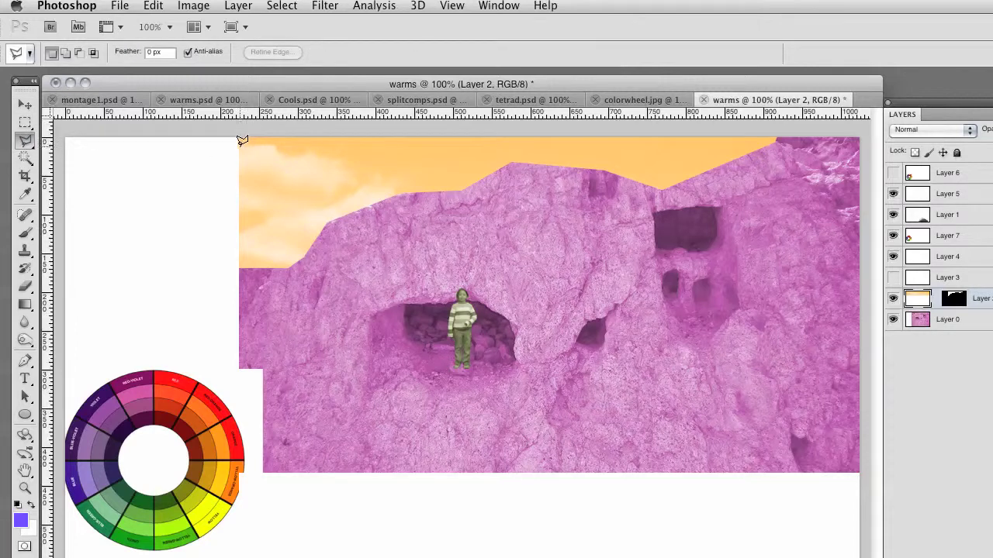
pyautogui.moveTo(239, 145)
pyautogui.mouseDown()
pyautogui.moveTo(304, 149)
pyautogui.moveTo(343, 176)
pyautogui.moveTo(388, 177)
pyautogui.moveTo(394, 193)
pyautogui.moveTo(339, 202)
pyautogui.moveTo(287, 267)
pyautogui.moveTo(245, 263)
pyautogui.moveTo(235, 111)
pyautogui.moveTo(241, 141)
pyautogui.mouseUp()
pyautogui.press('super+u')
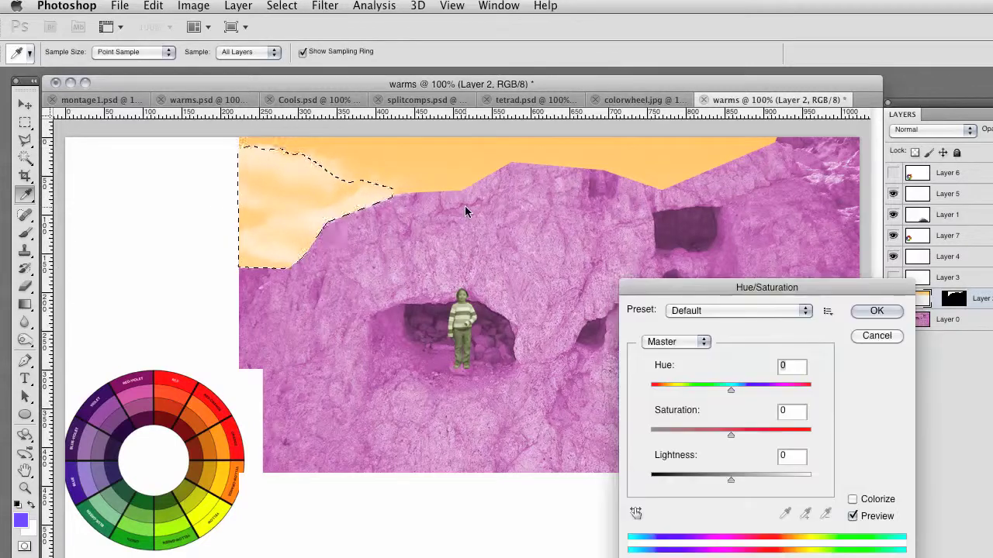
pyautogui.moveTo(732, 480); pyautogui.dragTo(767, 479)
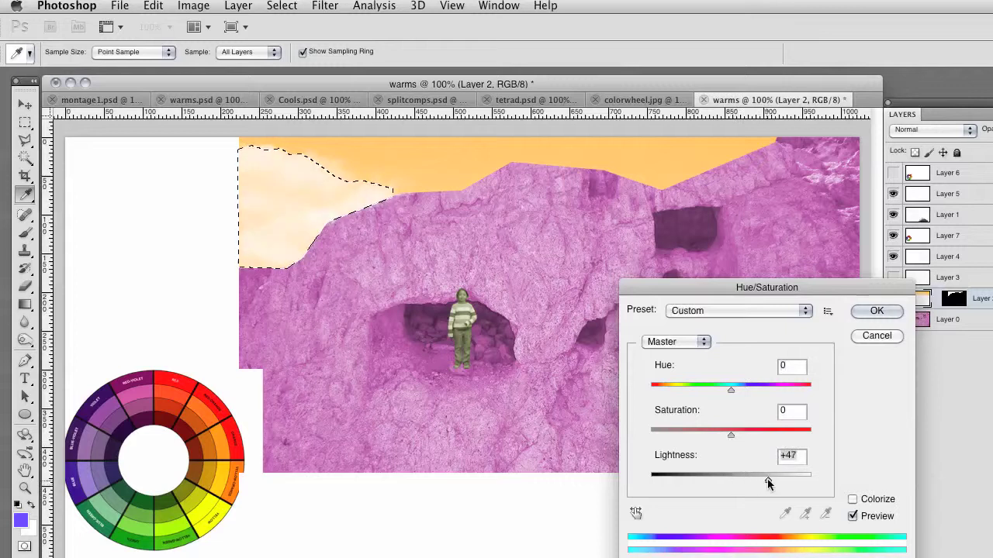
pyautogui.click(876, 311)
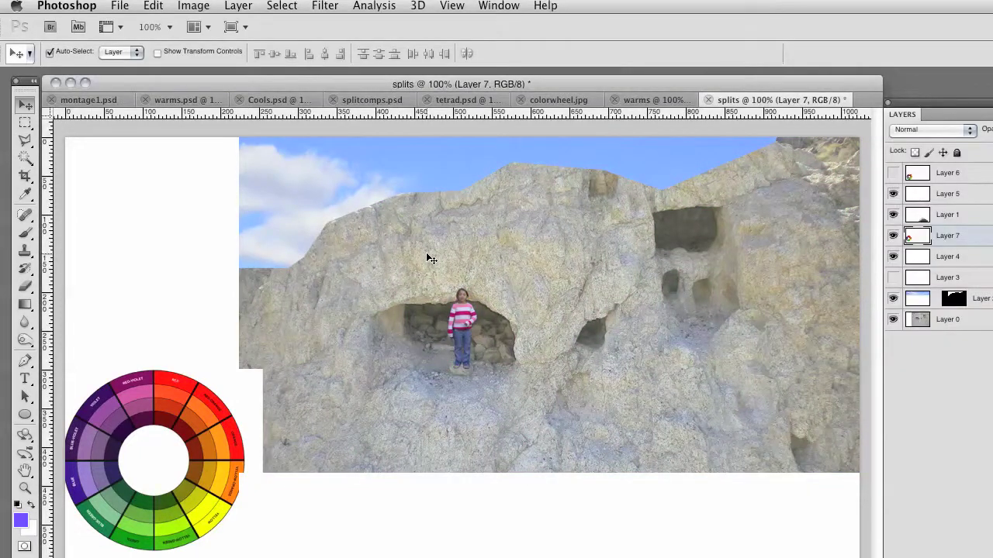
# Colorize the splits document's rock cliff layer violet with Hue/Saturation, using hue 274 and saturation 68
pyautogui.click(316, 306)
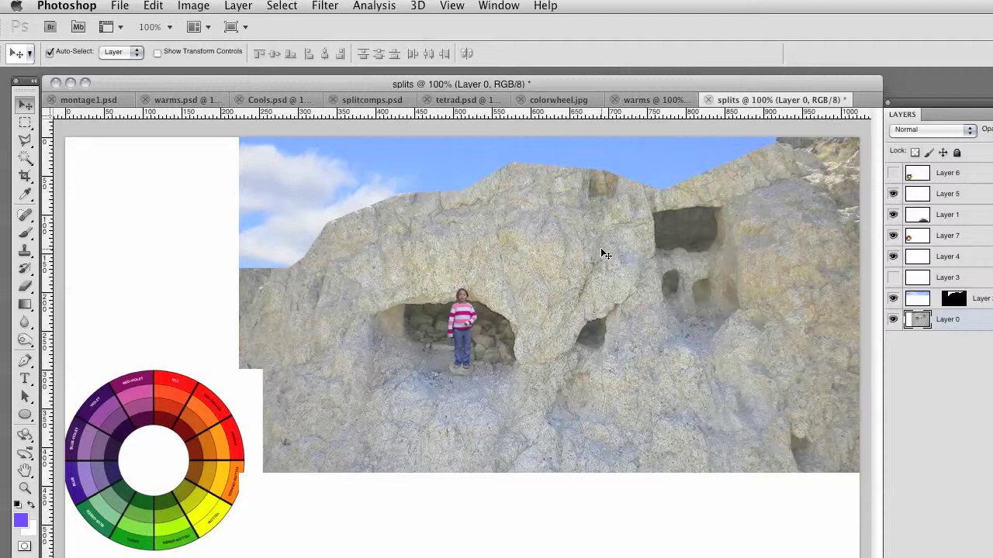
pyautogui.press('super+u')
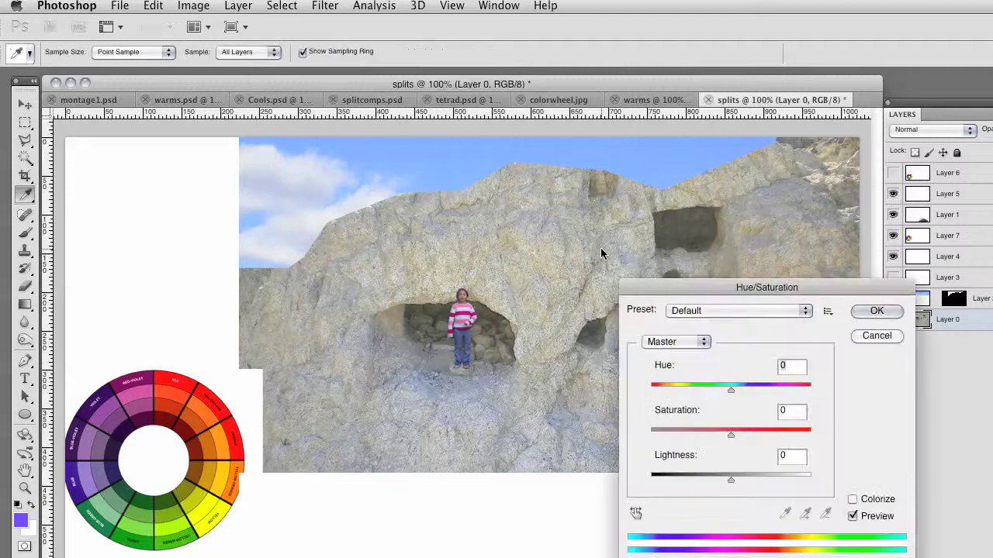
pyautogui.click(854, 501)
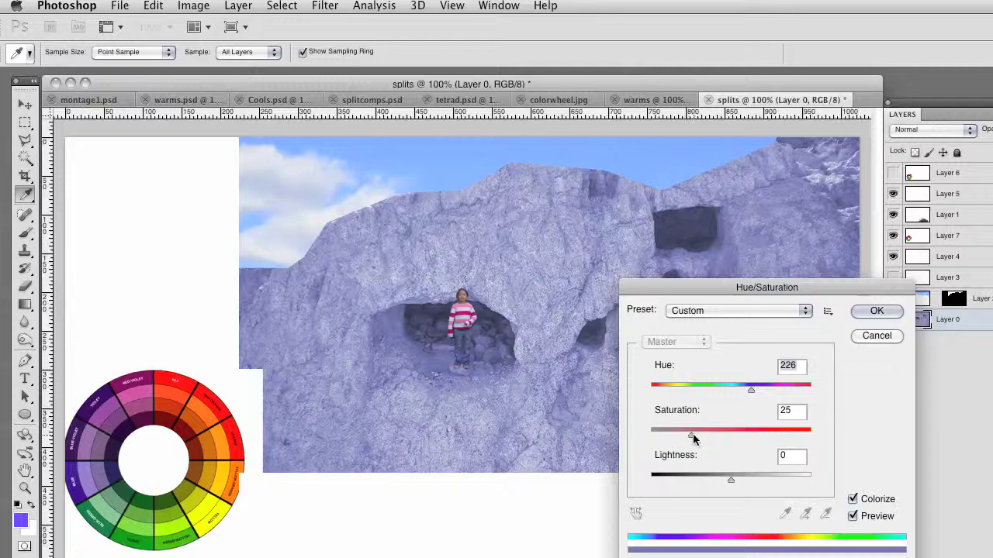
pyautogui.moveTo(691, 435); pyautogui.dragTo(812, 434)
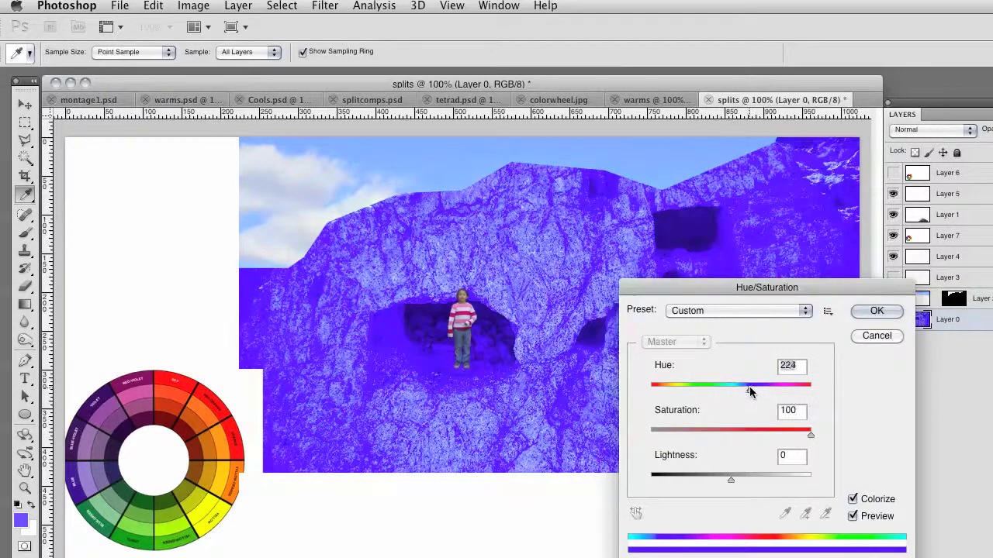
pyautogui.moveTo(749, 392); pyautogui.dragTo(775, 398)
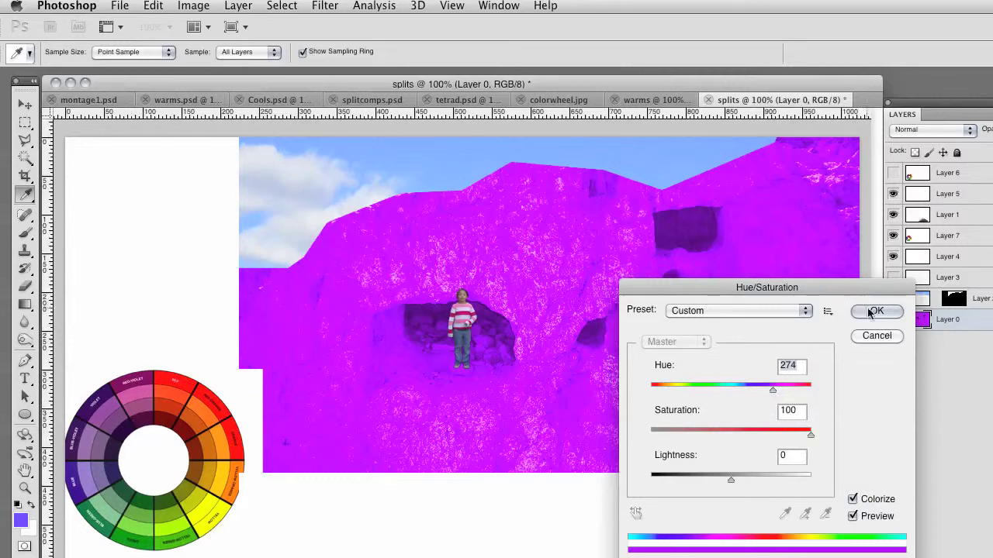
pyautogui.moveTo(810, 433); pyautogui.dragTo(759, 435)
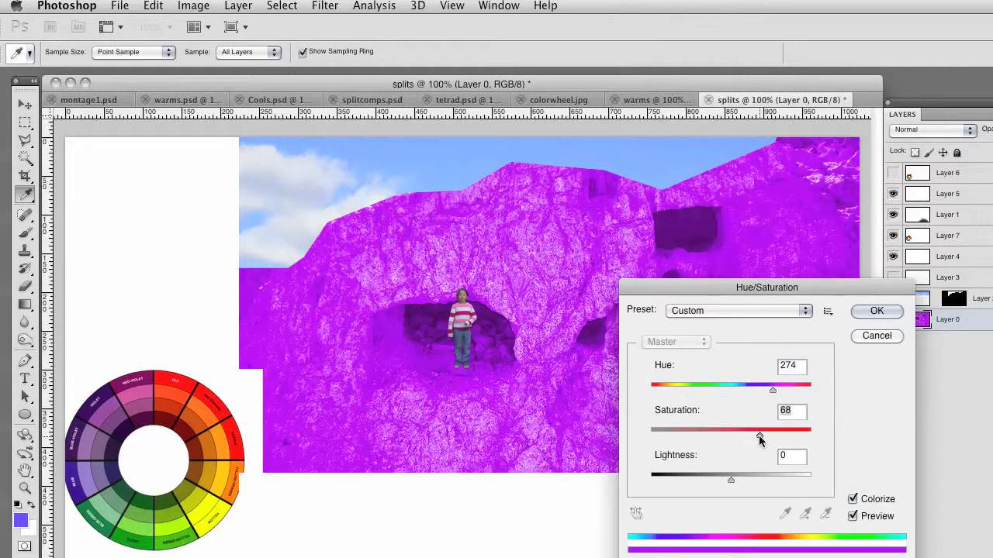
pyautogui.click(875, 312)
# Colorize the sky layer yellow with Hue/Saturation, using hue 52, saturation 100 and lightness -39
pyautogui.press('v')
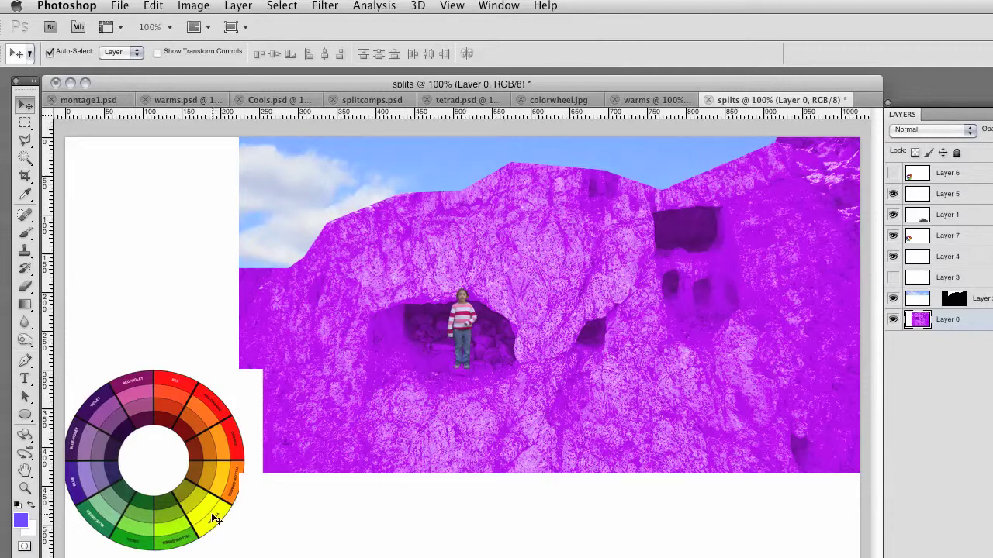
pyautogui.click(446, 163)
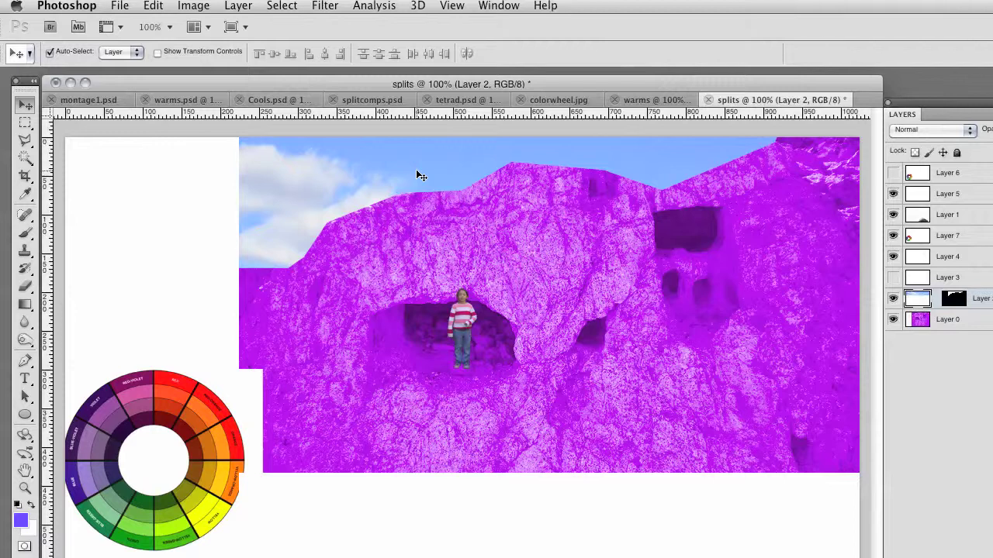
pyautogui.press('super+u')
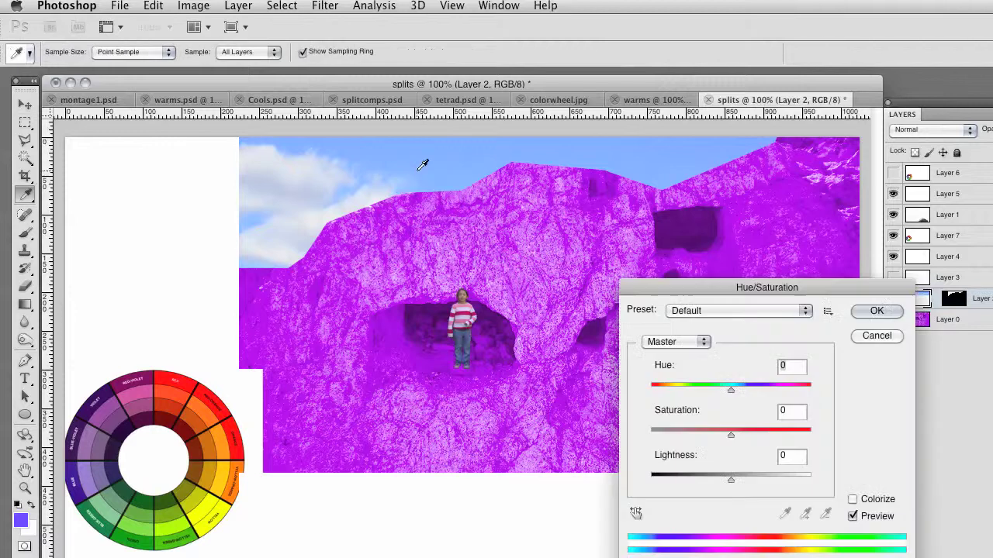
pyautogui.click(853, 499)
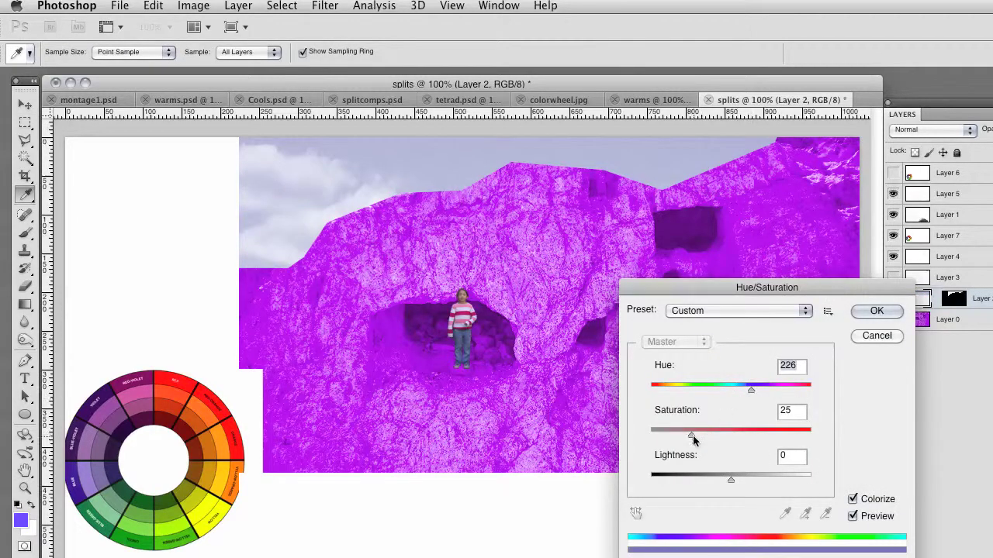
pyautogui.moveTo(691, 434); pyautogui.dragTo(926, 442)
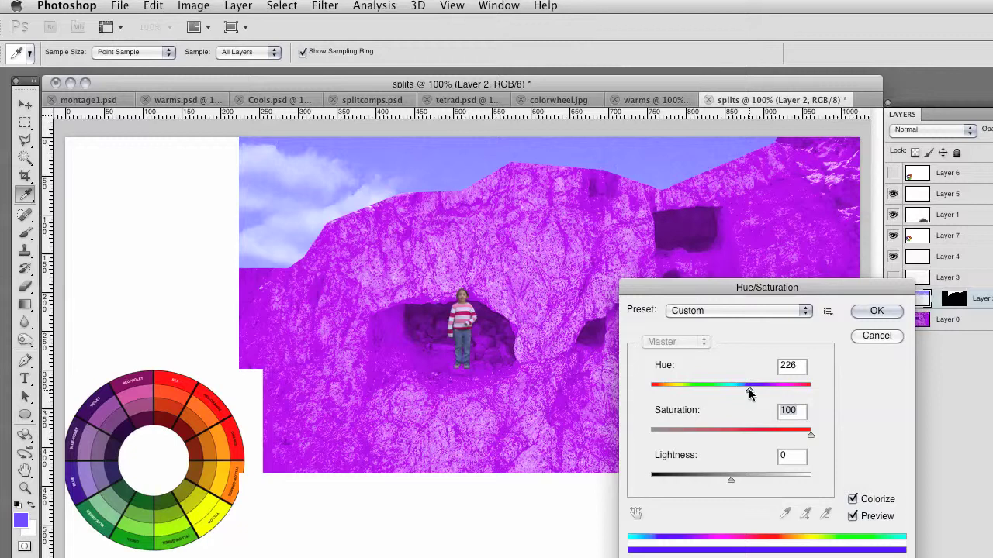
pyautogui.moveTo(750, 390); pyautogui.dragTo(674, 390)
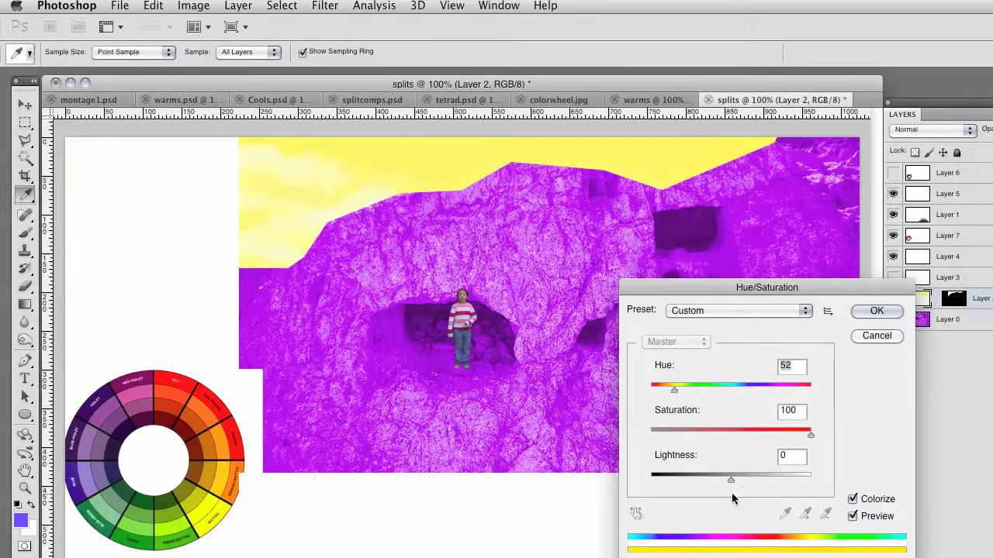
pyautogui.moveTo(730, 480); pyautogui.dragTo(698, 483)
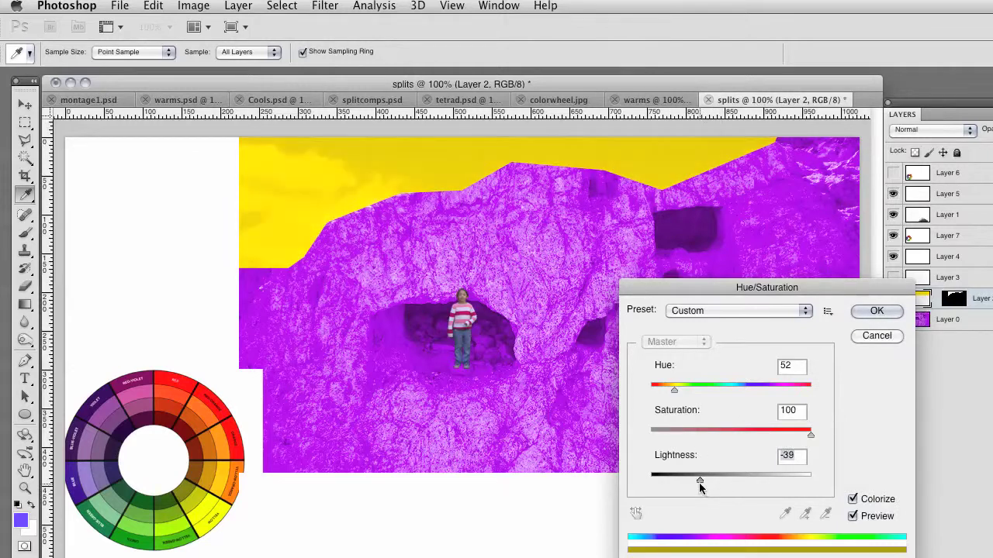
pyautogui.click(870, 313)
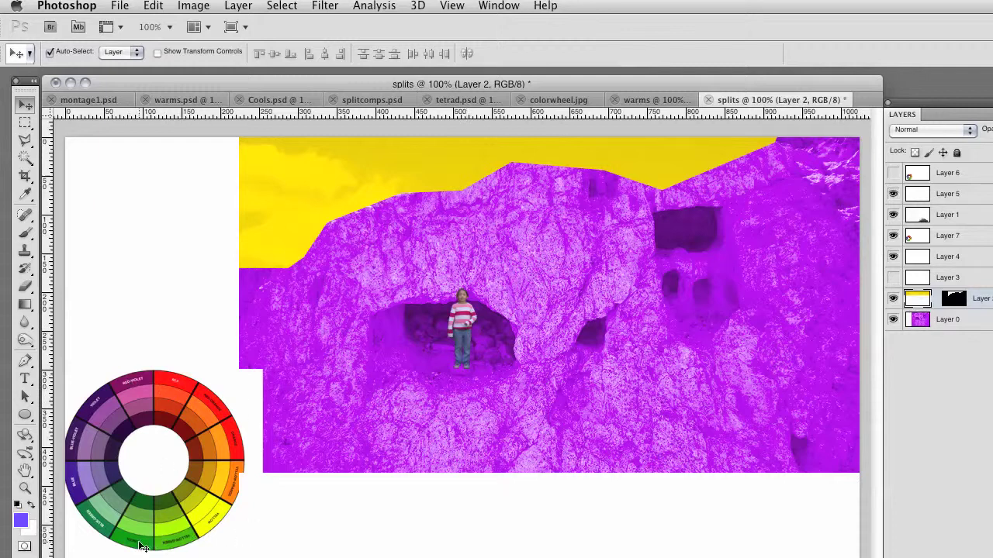
# Colorize the girl's layer yellow-green with Hue/Saturation, using hue 82 and saturation 62
pyautogui.click(458, 325)
pyautogui.hotkey('ctrl', 'u')
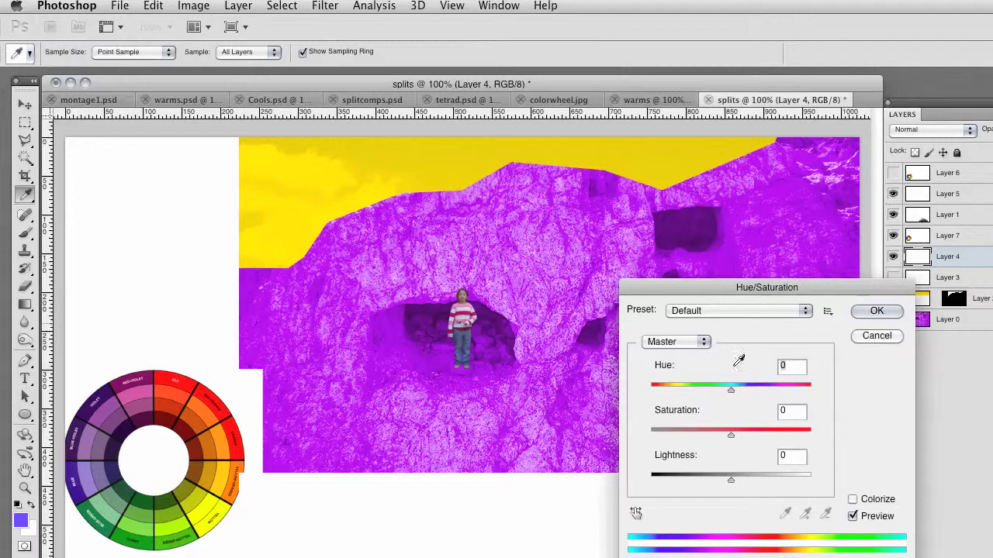
pyautogui.click(853, 498)
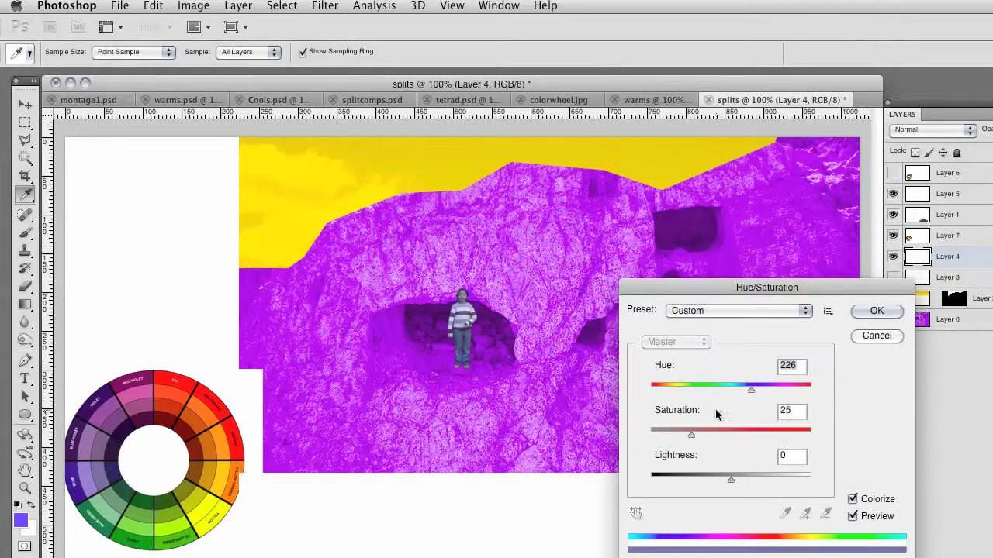
pyautogui.moveTo(694, 434); pyautogui.dragTo(875, 382)
pyautogui.moveTo(751, 393); pyautogui.dragTo(686, 388)
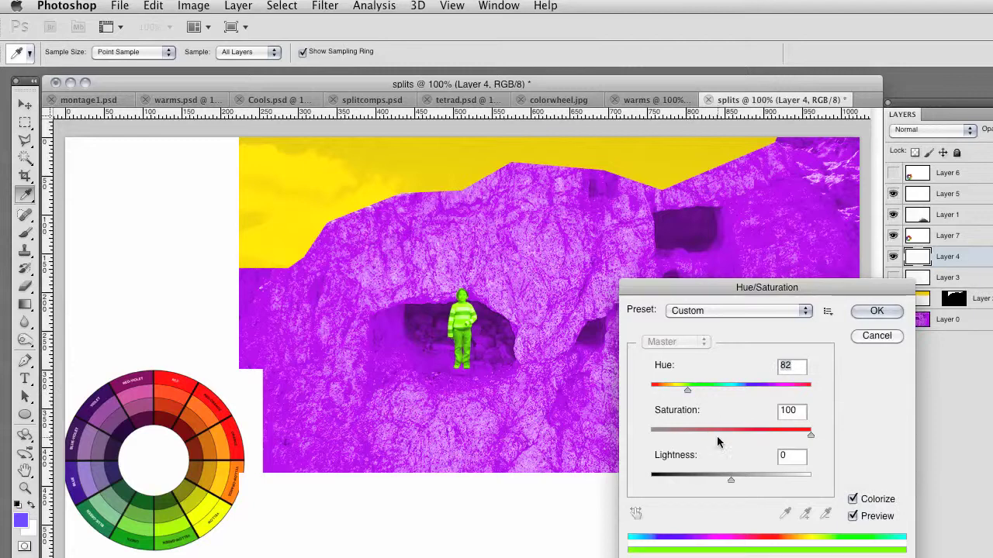
pyautogui.moveTo(810, 433); pyautogui.dragTo(749, 439)
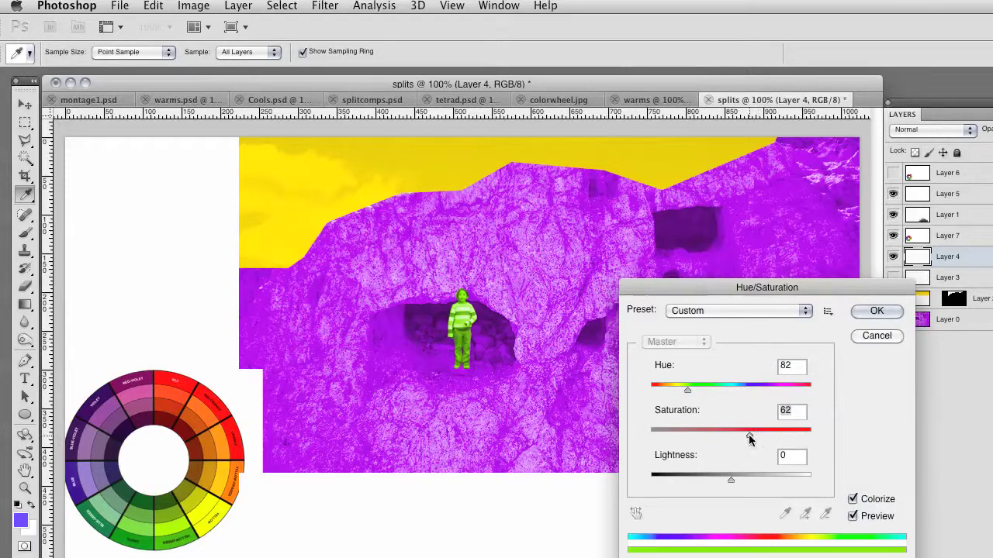
pyautogui.click(878, 312)
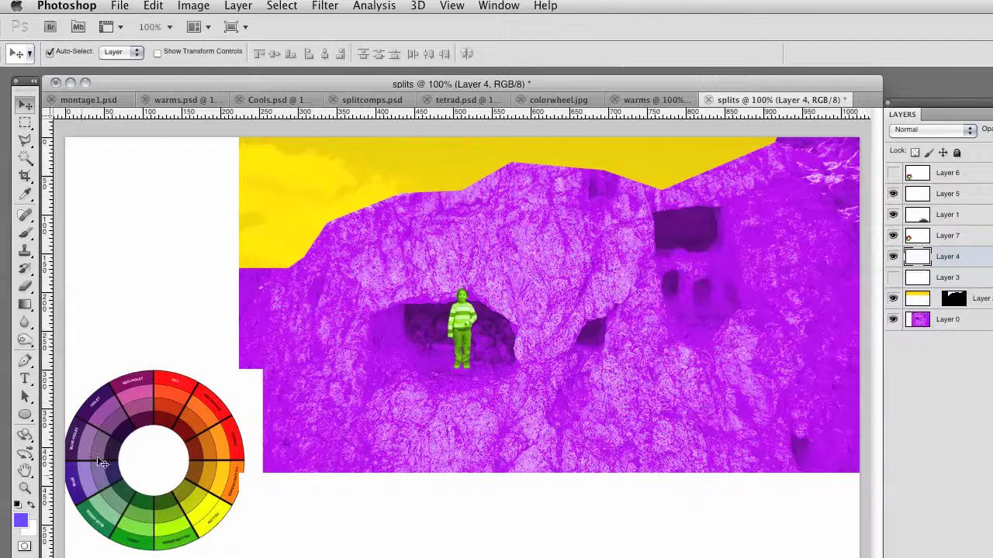